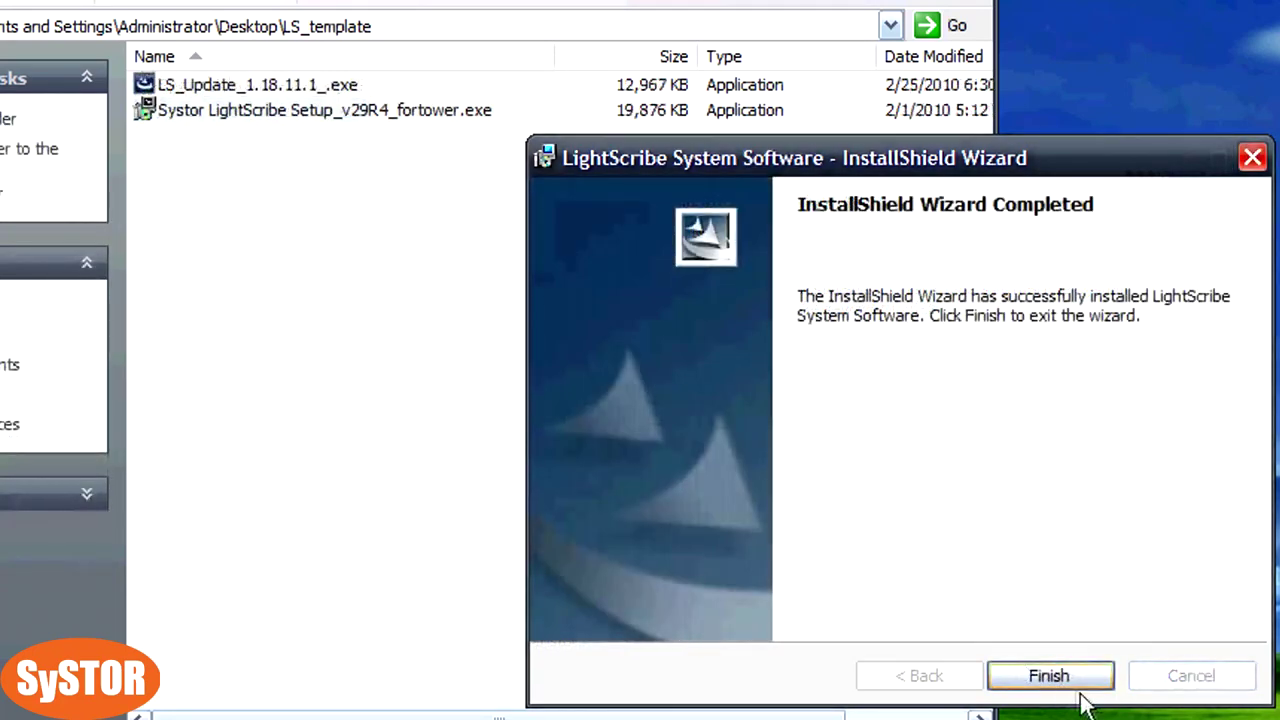
- Finish and exit the completed LightScribe System Software installation wizard
click(1060, 680)
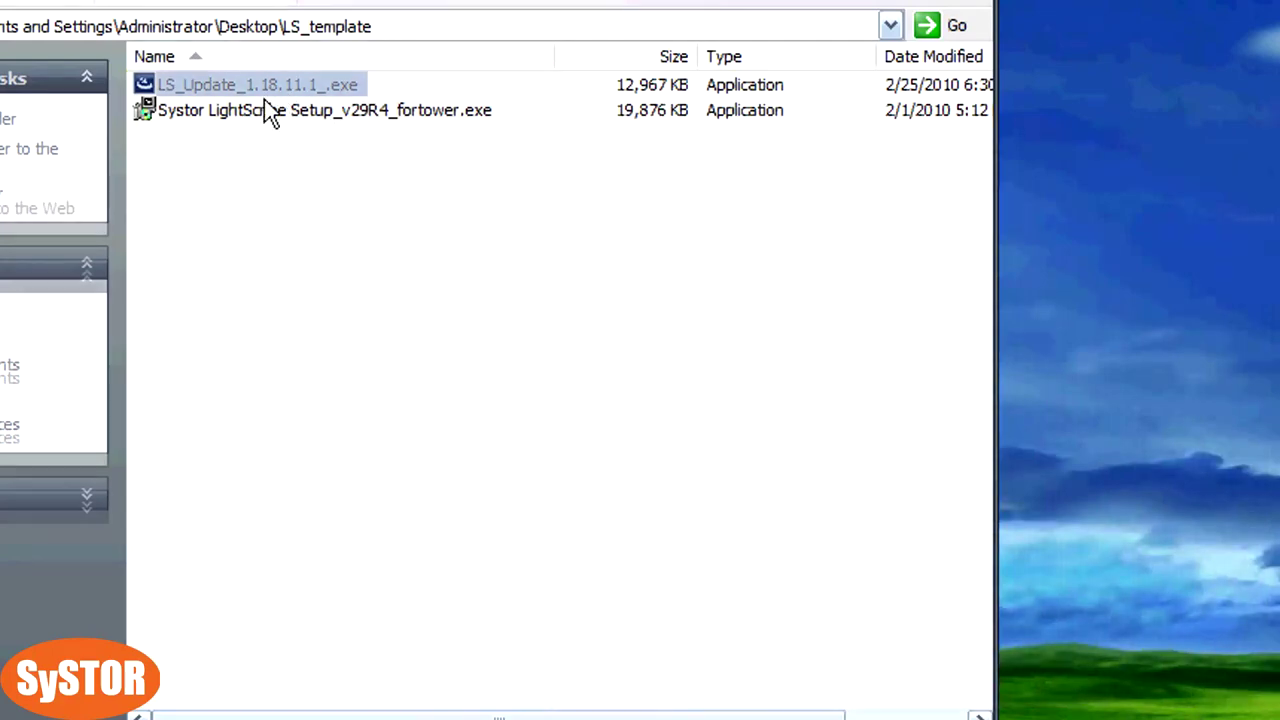
- Launch the Template Labeler setup, accept the licence, and submit the user name, company and product key
key(Down)
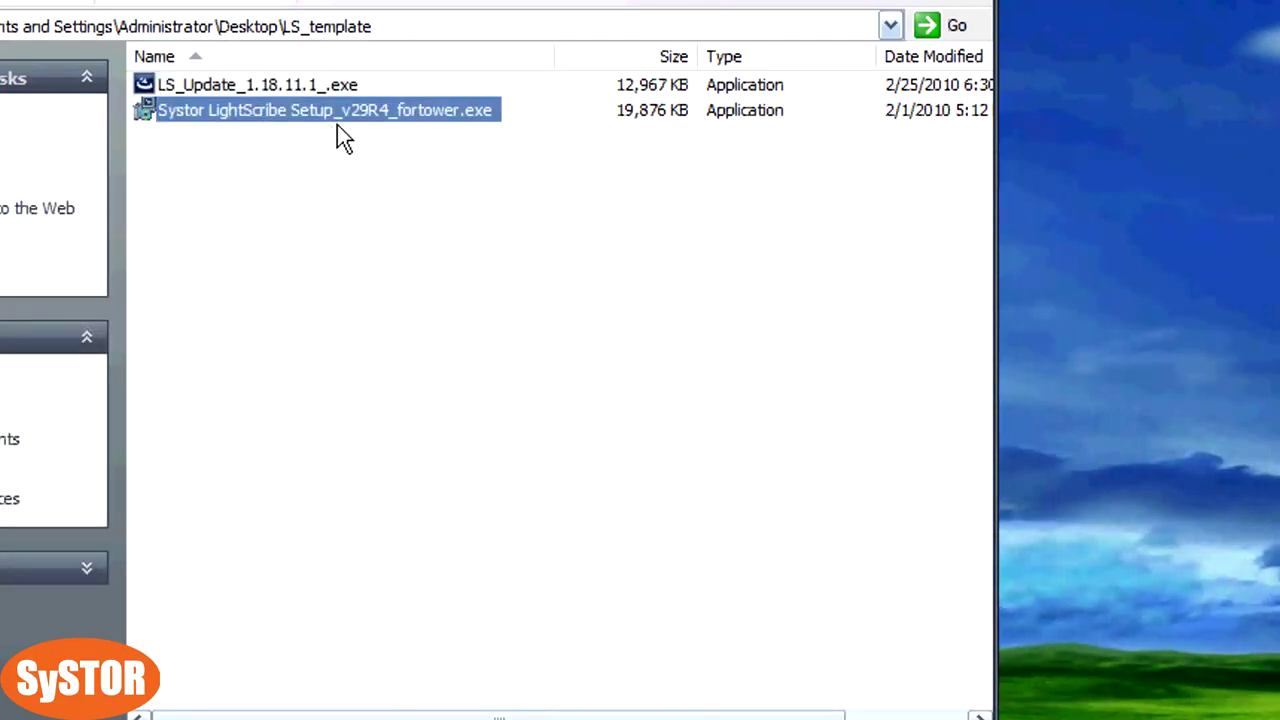
click(1160, 610)
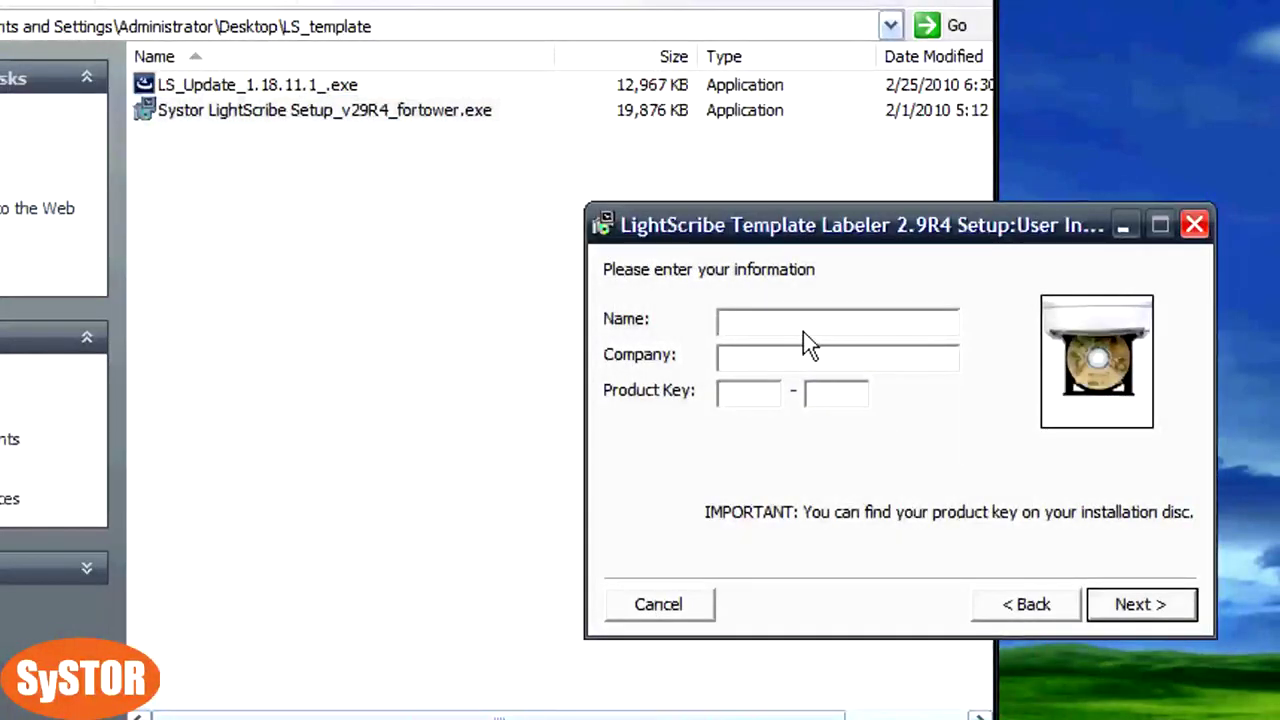
click(803, 331)
key(Tab)
key(Tab)
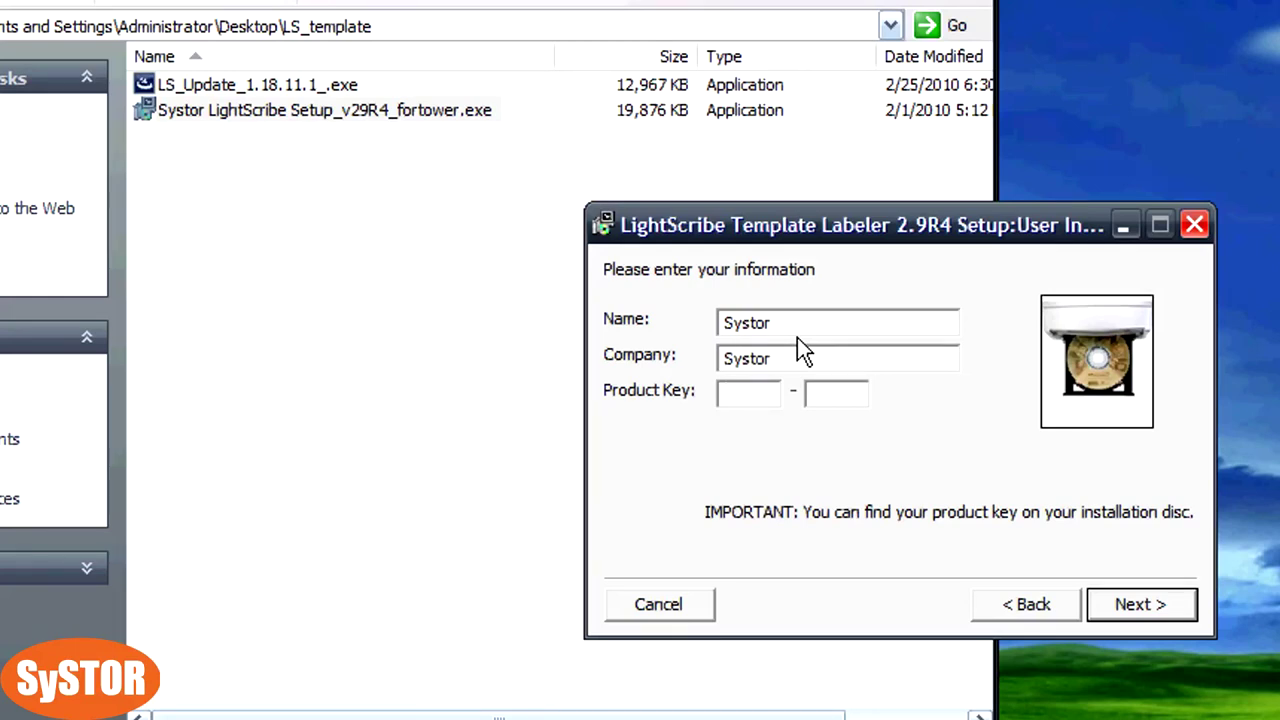
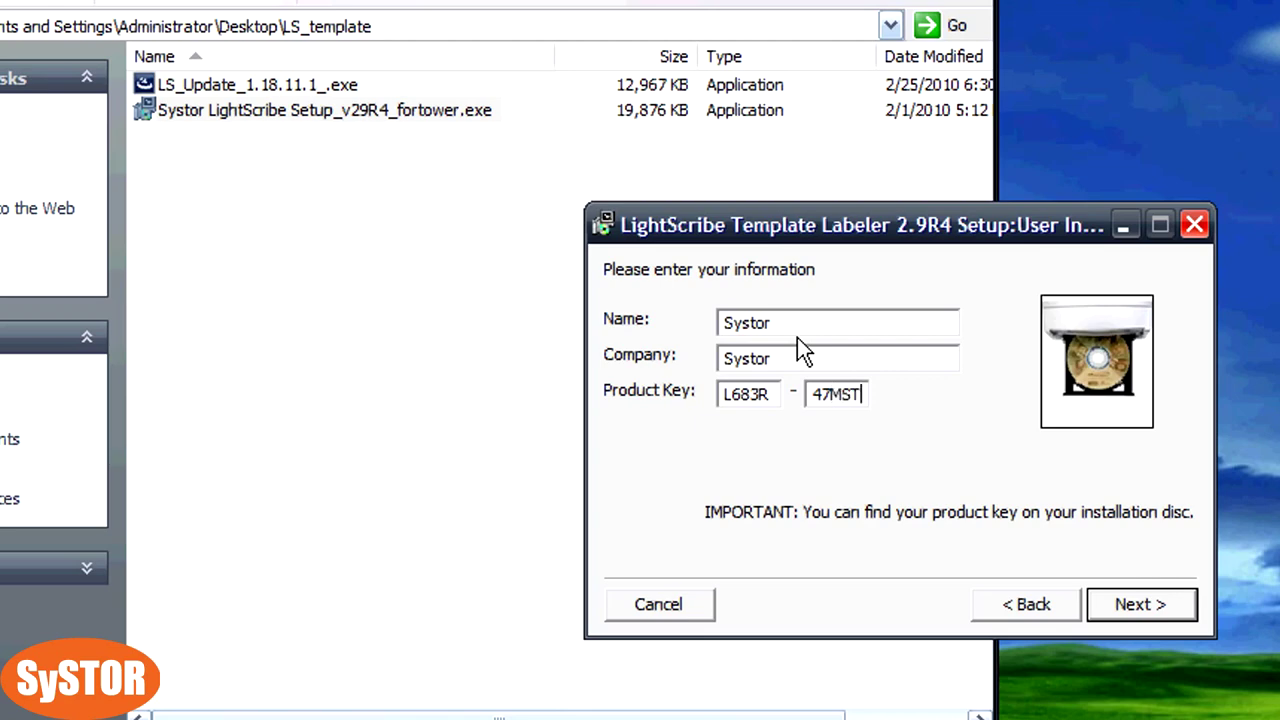
click(1172, 618)
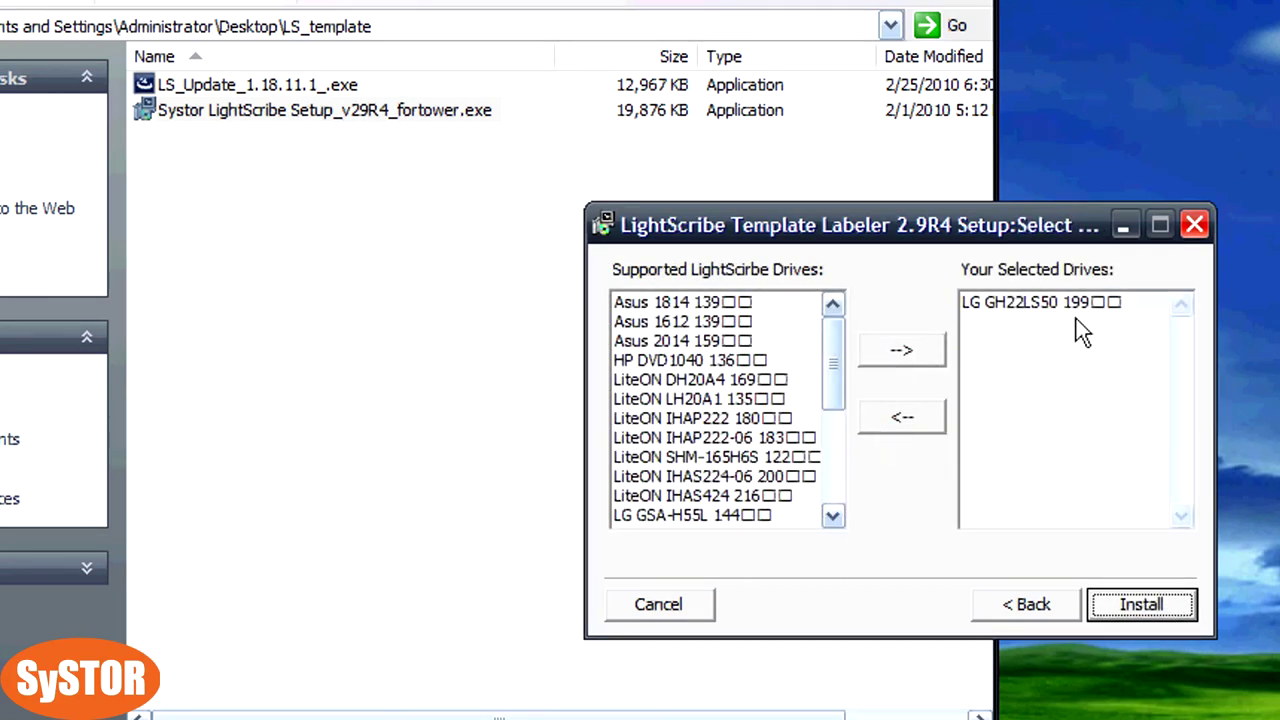
- Select the LG GH22LS50 drive, start the install, and close the interrupted system software wizard
click(1086, 338)
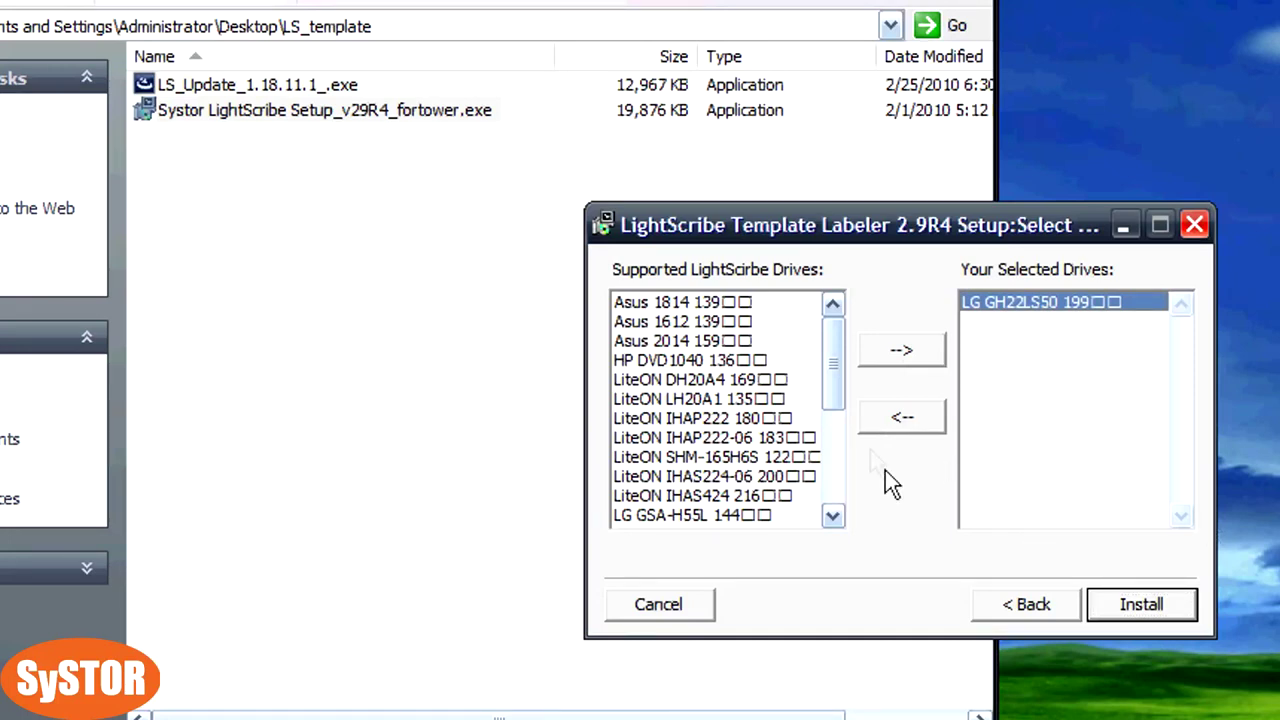
click(1180, 615)
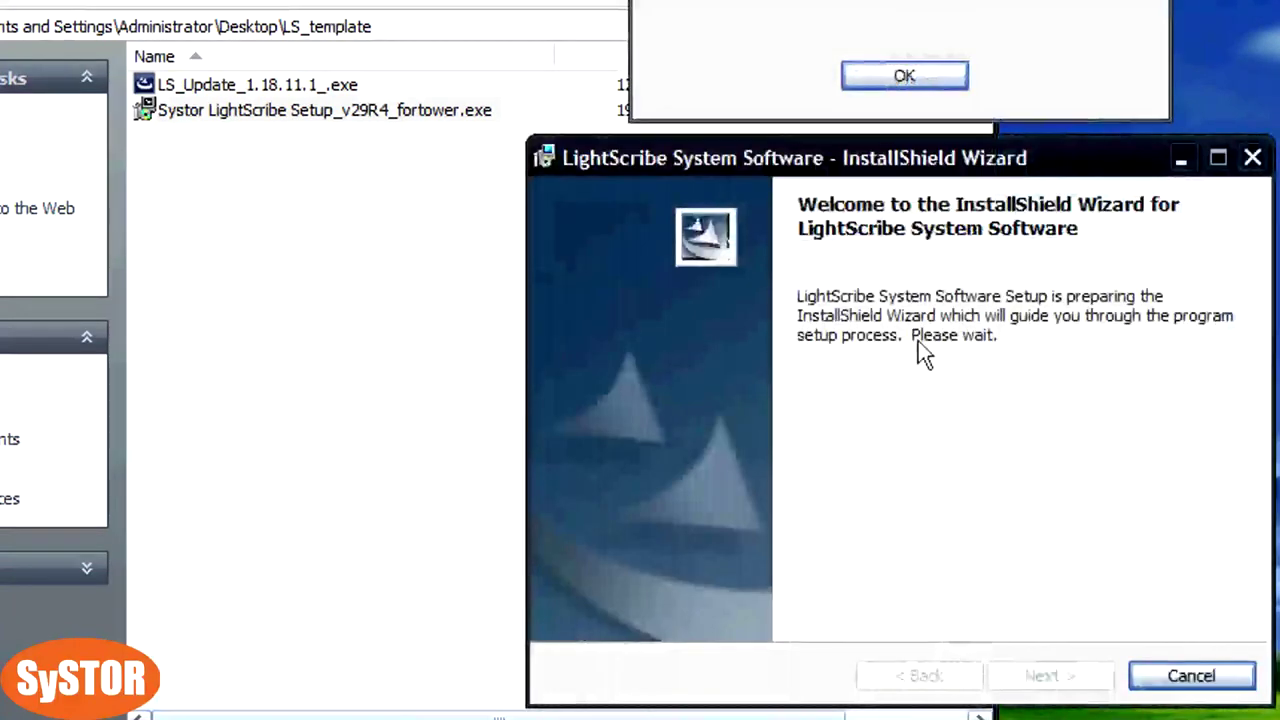
click(930, 80)
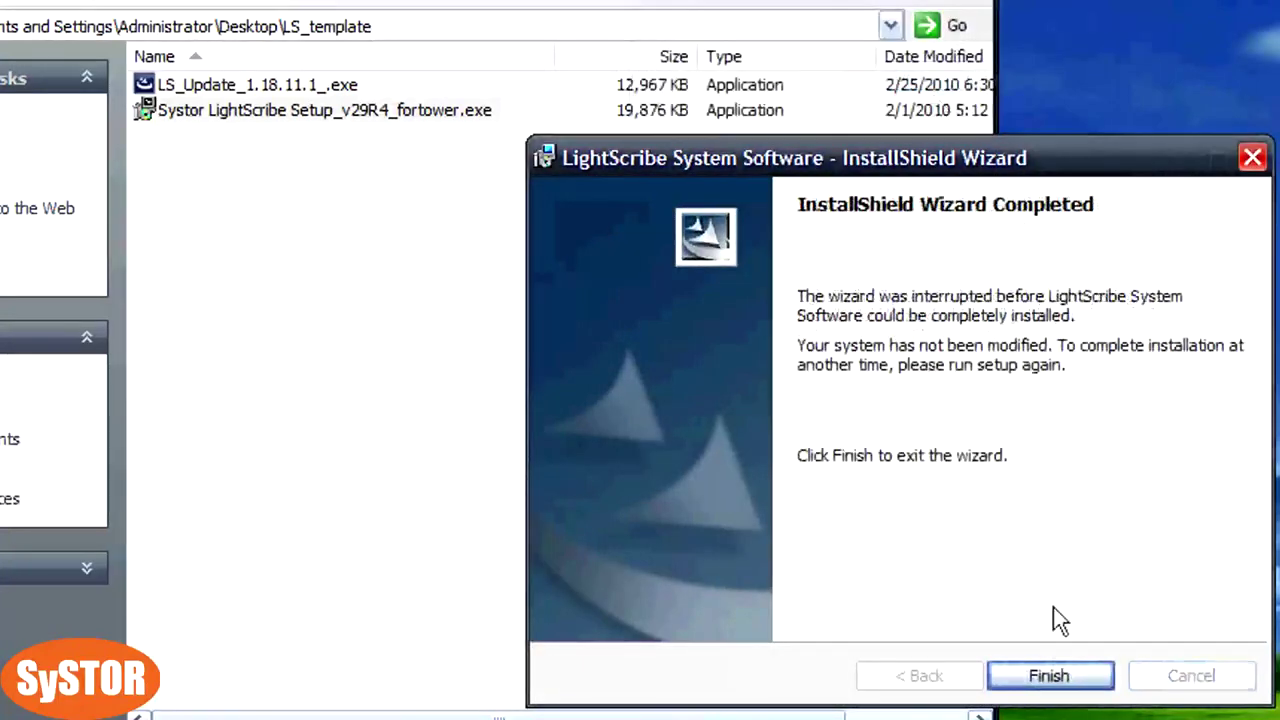
click(1049, 677)
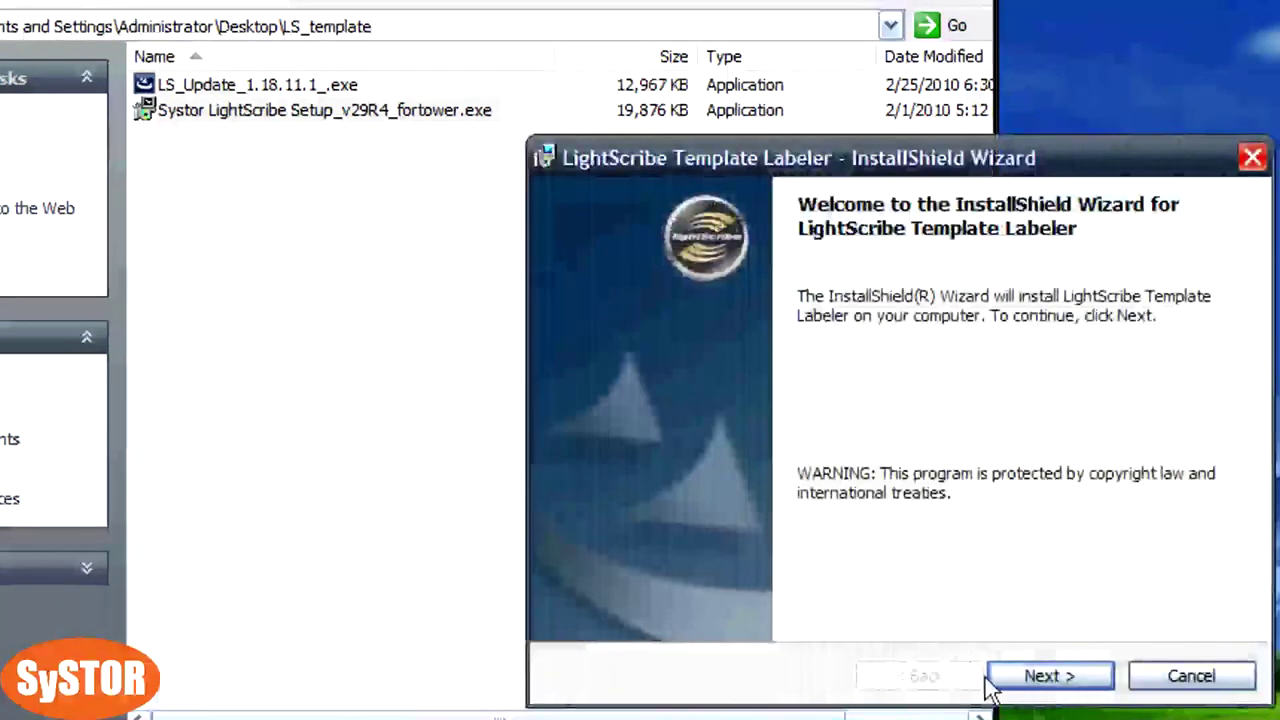
- Accept the licence, install the Template Labeler, and acknowledge the finished installation
click(1049, 682)
click(822, 570)
click(1093, 688)
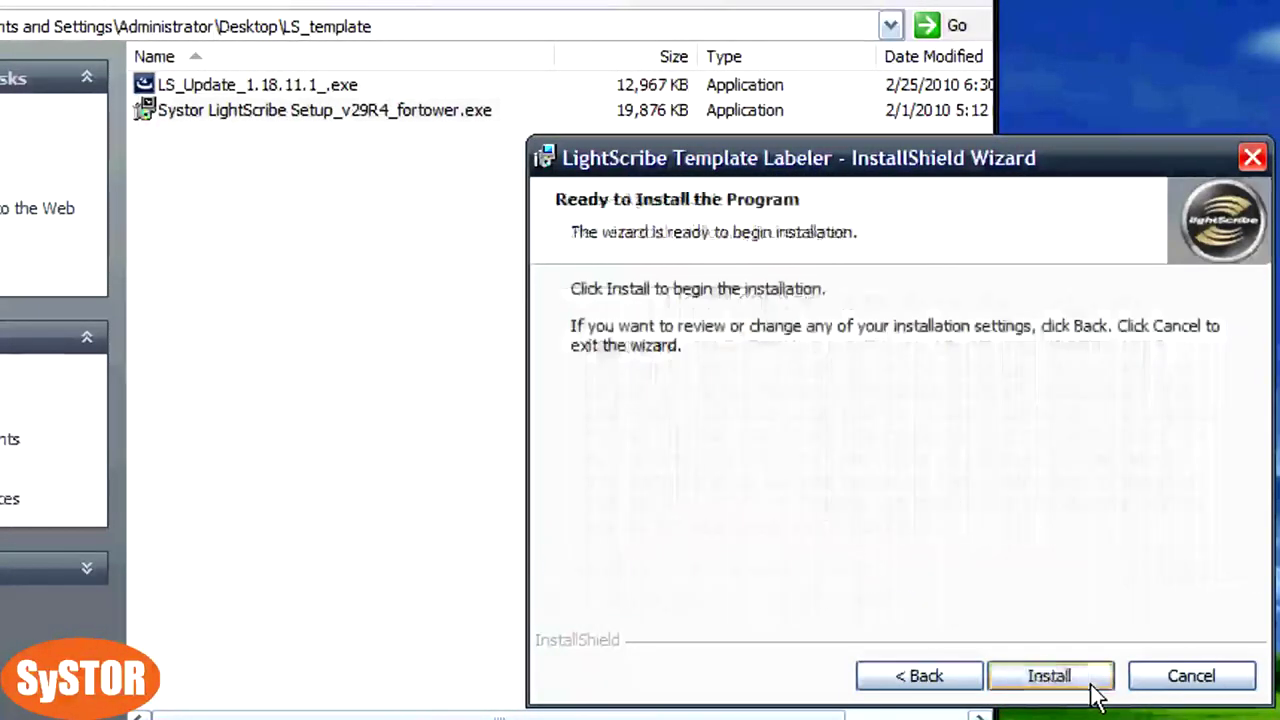
click(1095, 688)
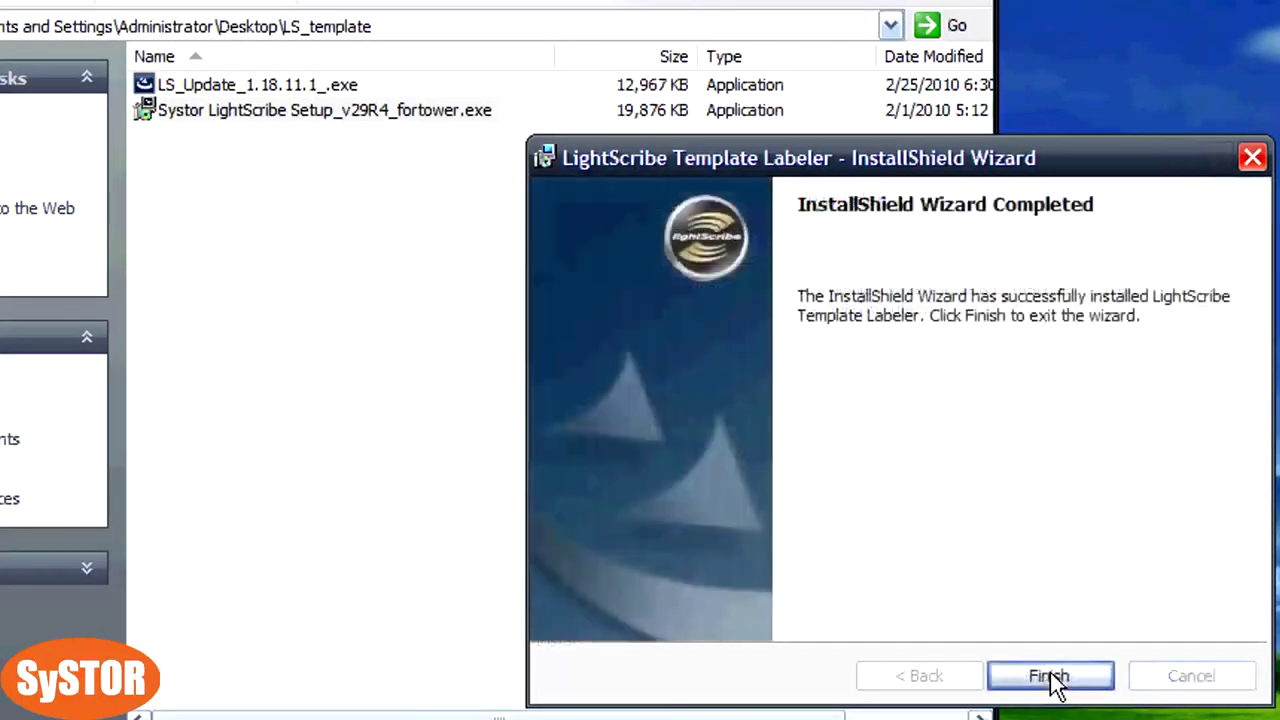
click(1052, 677)
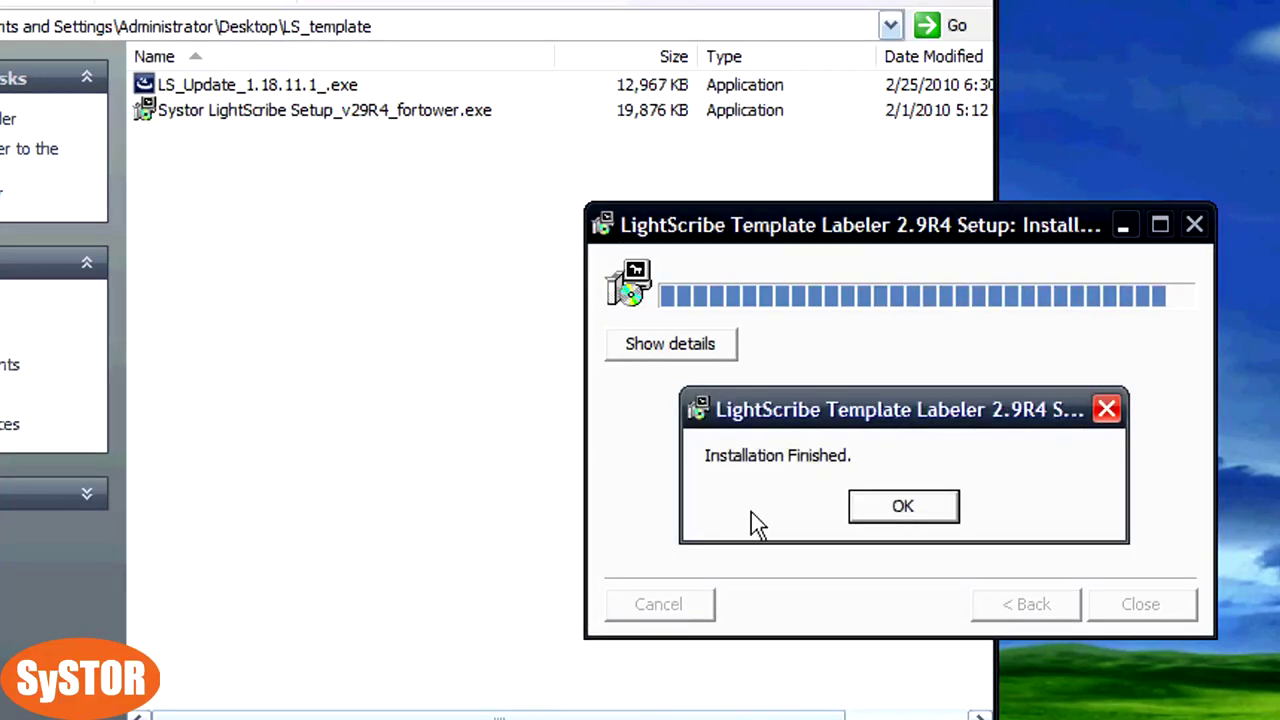
click(905, 518)
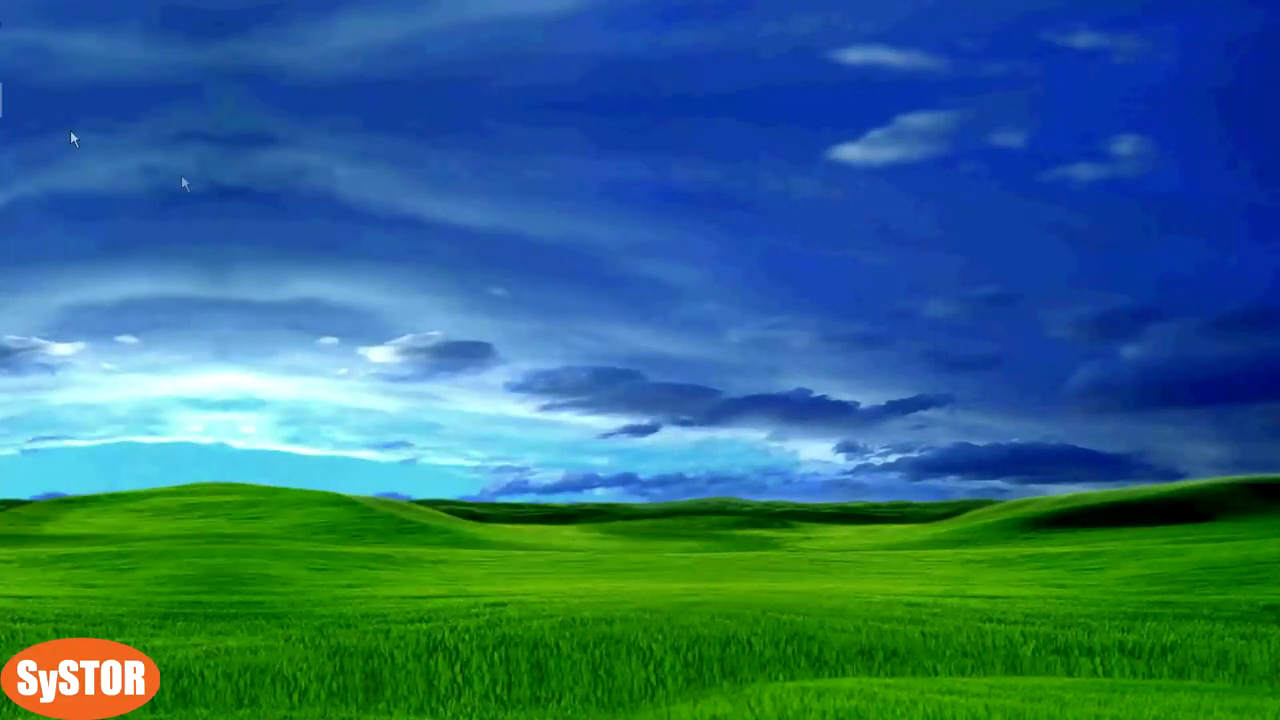
- Apply the guitar-and-drums template, set its banner text to 'Testing', and open Preview and Print
click(631, 580)
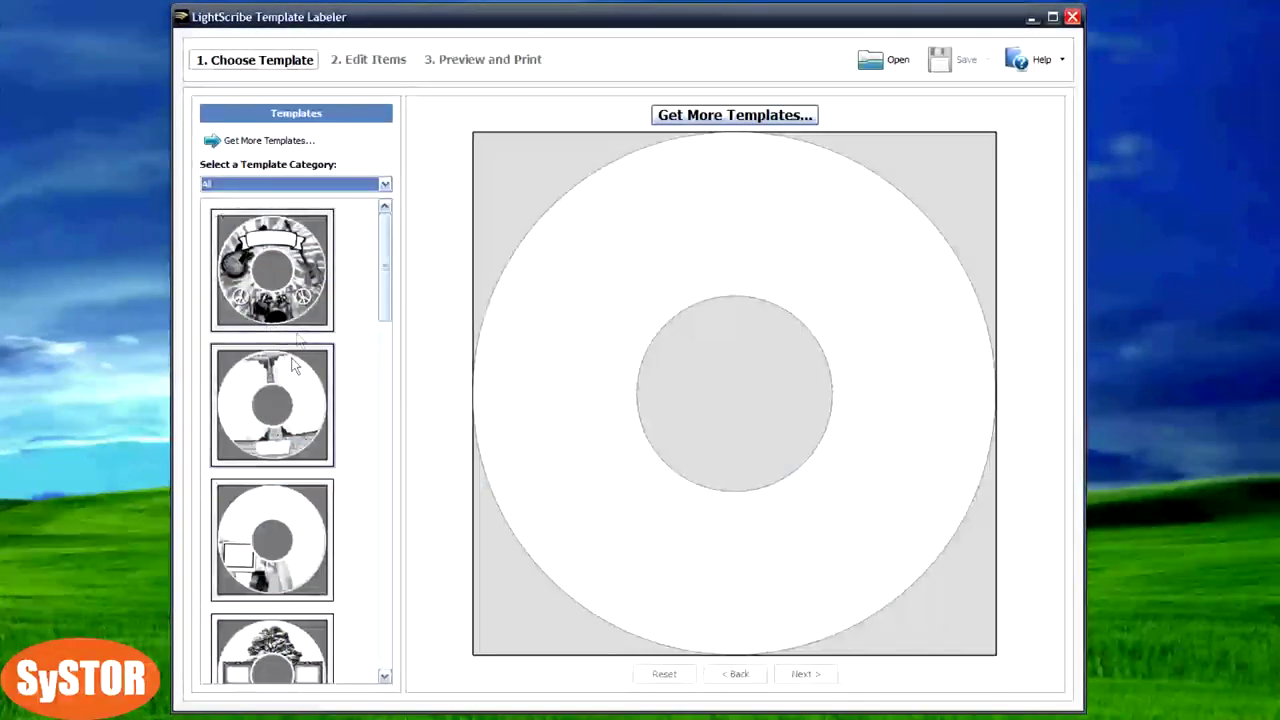
click(293, 312)
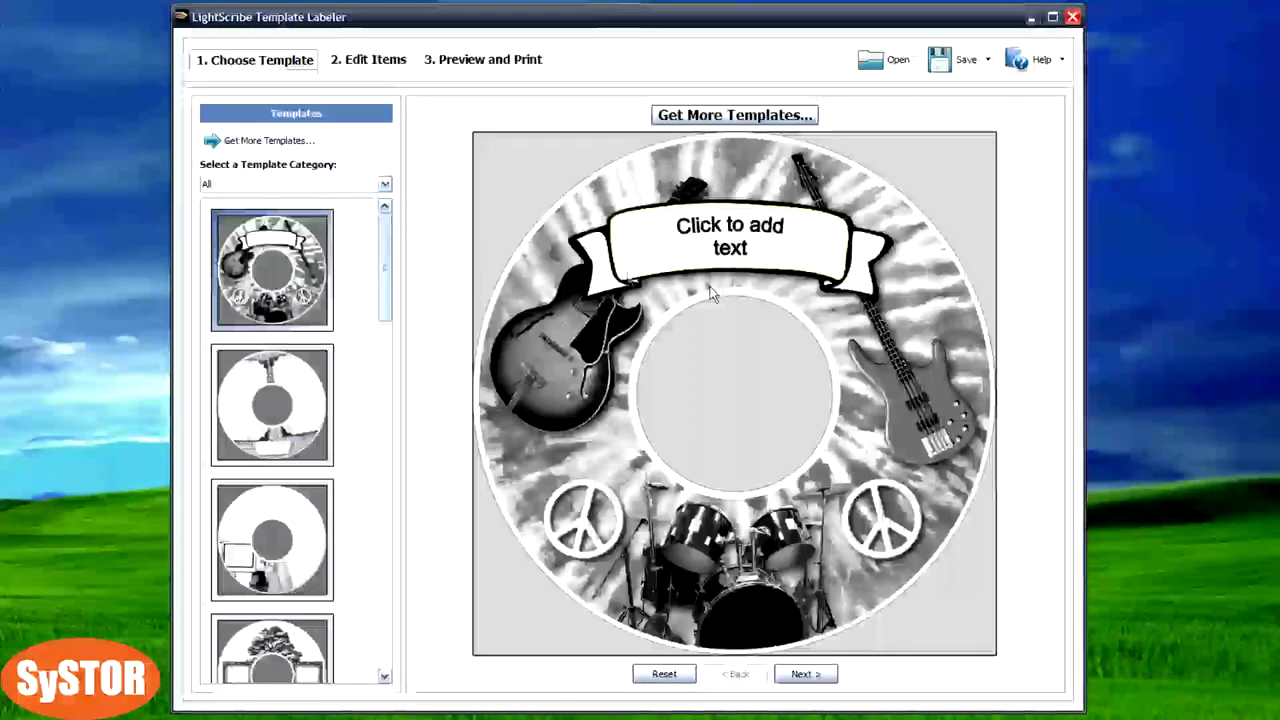
click(688, 237)
text(T)
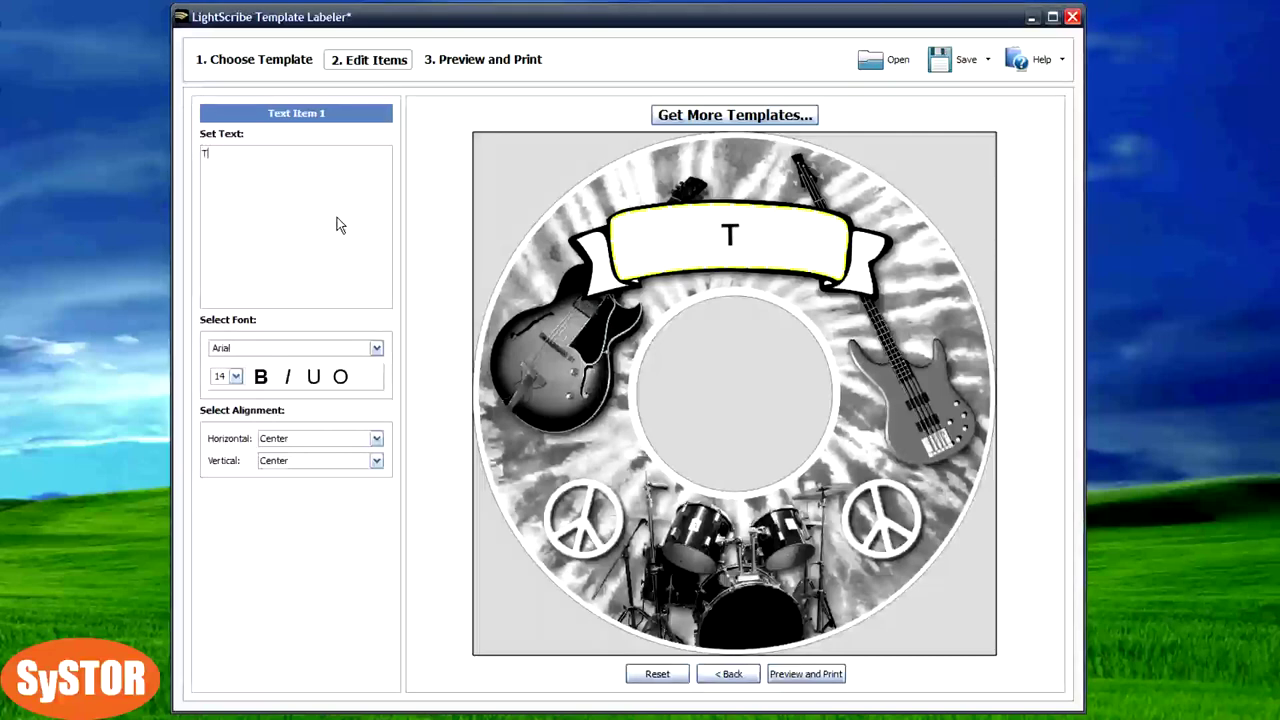
text(esting)
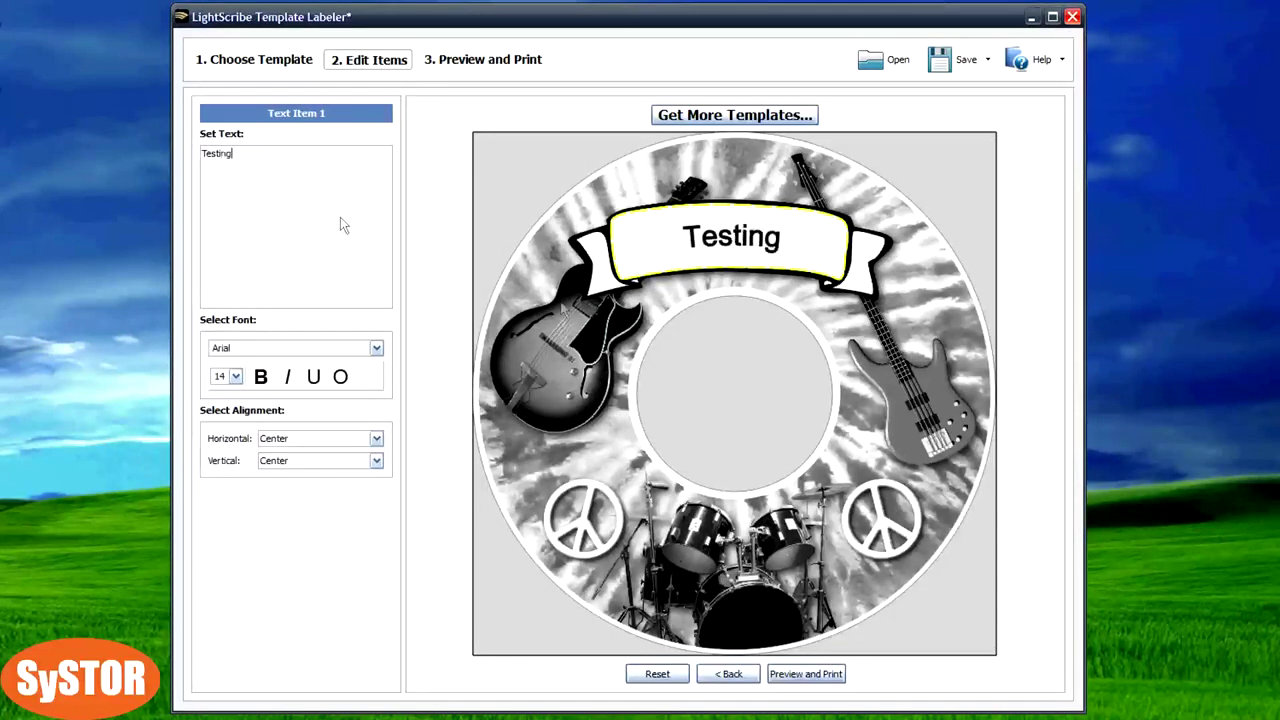
click(808, 681)
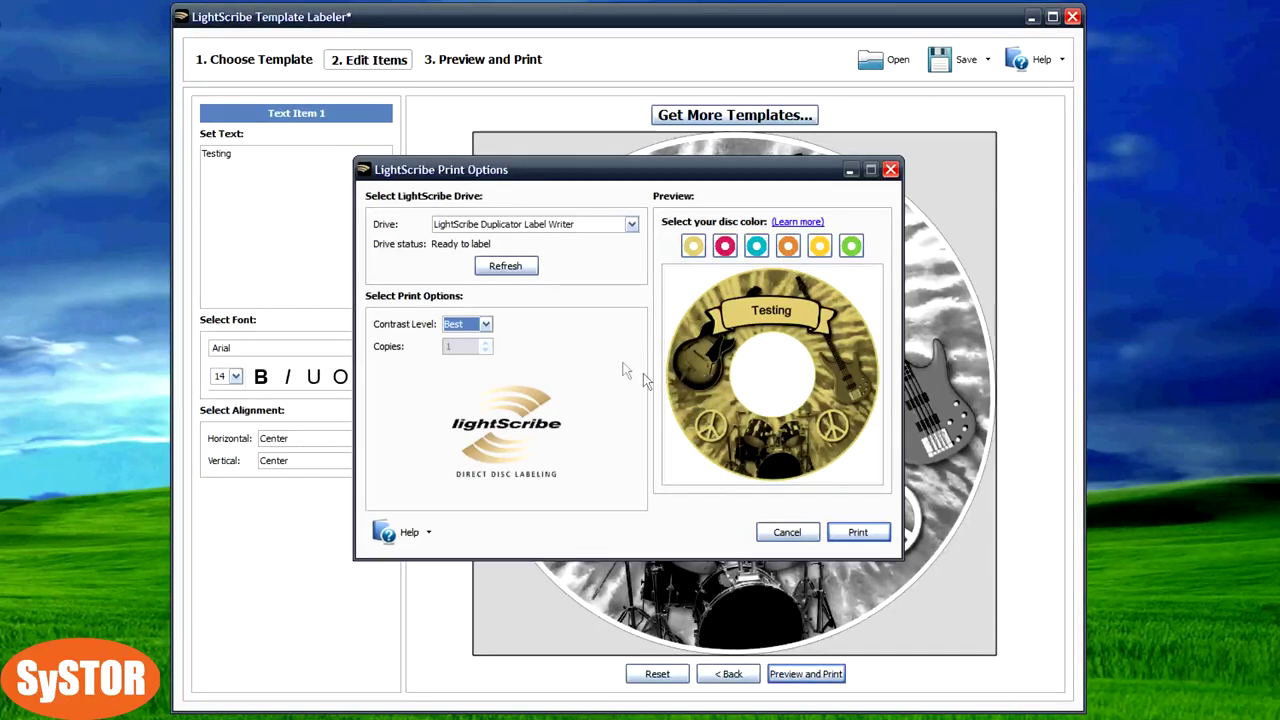
- Keep contrast at Best, preview pink, teal, orange, yellow and green discs, return to gold, and export as .lsi
click(484, 326)
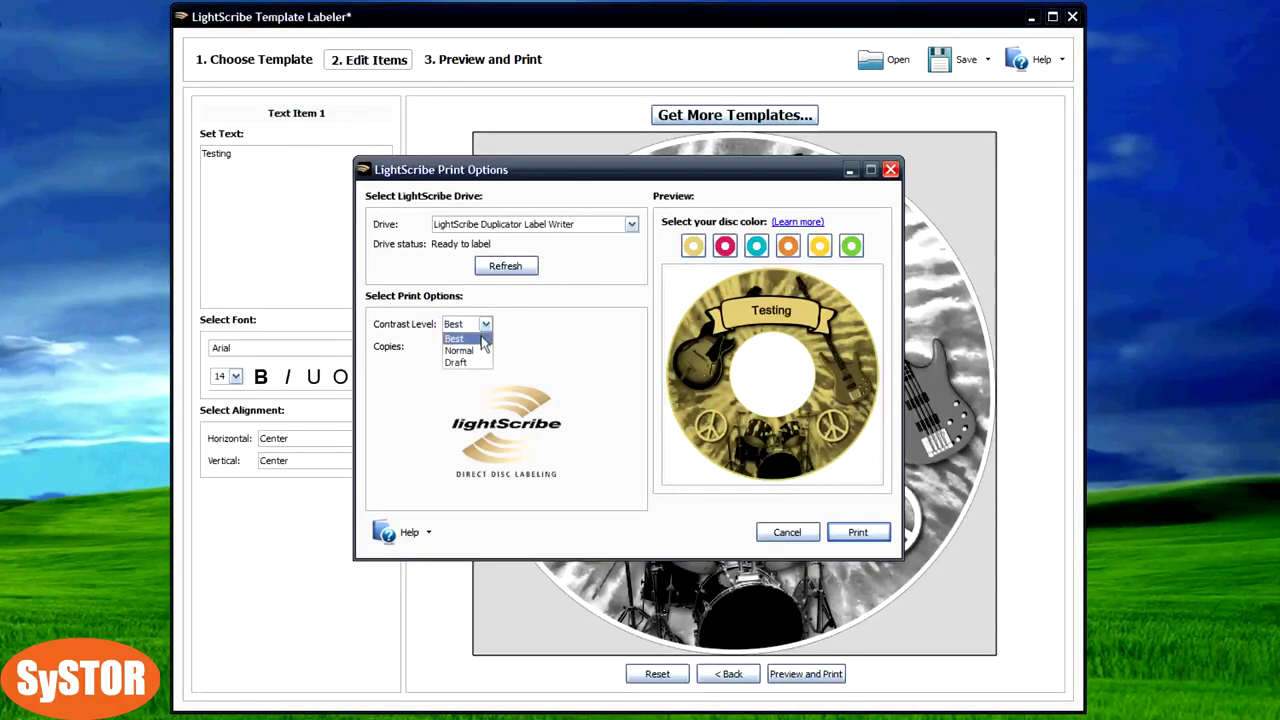
click(480, 342)
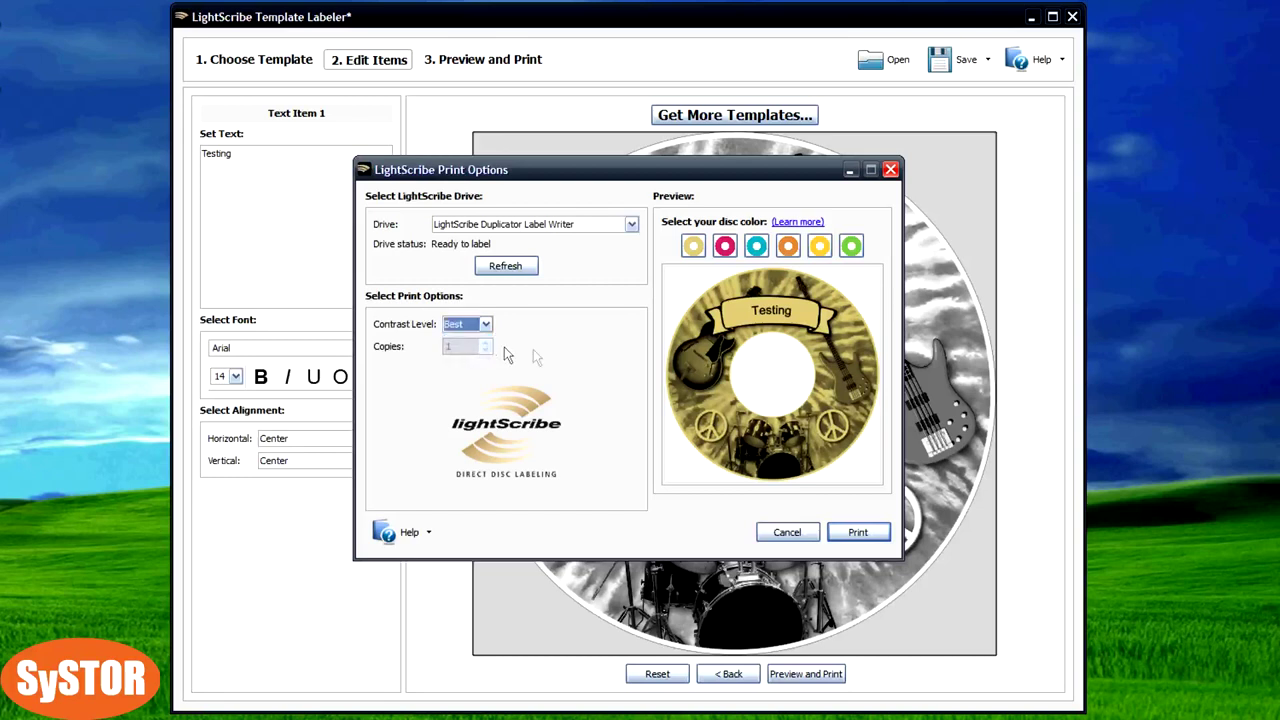
click(725, 247)
click(756, 252)
click(792, 252)
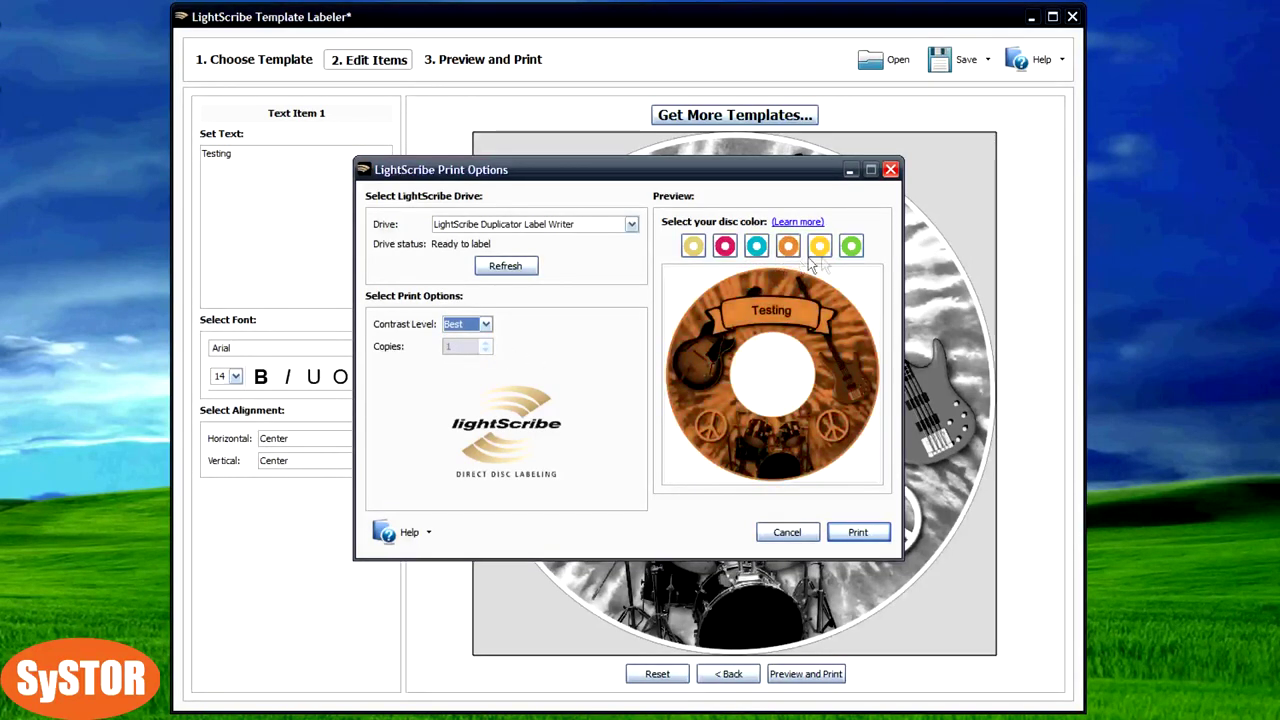
click(822, 252)
click(856, 254)
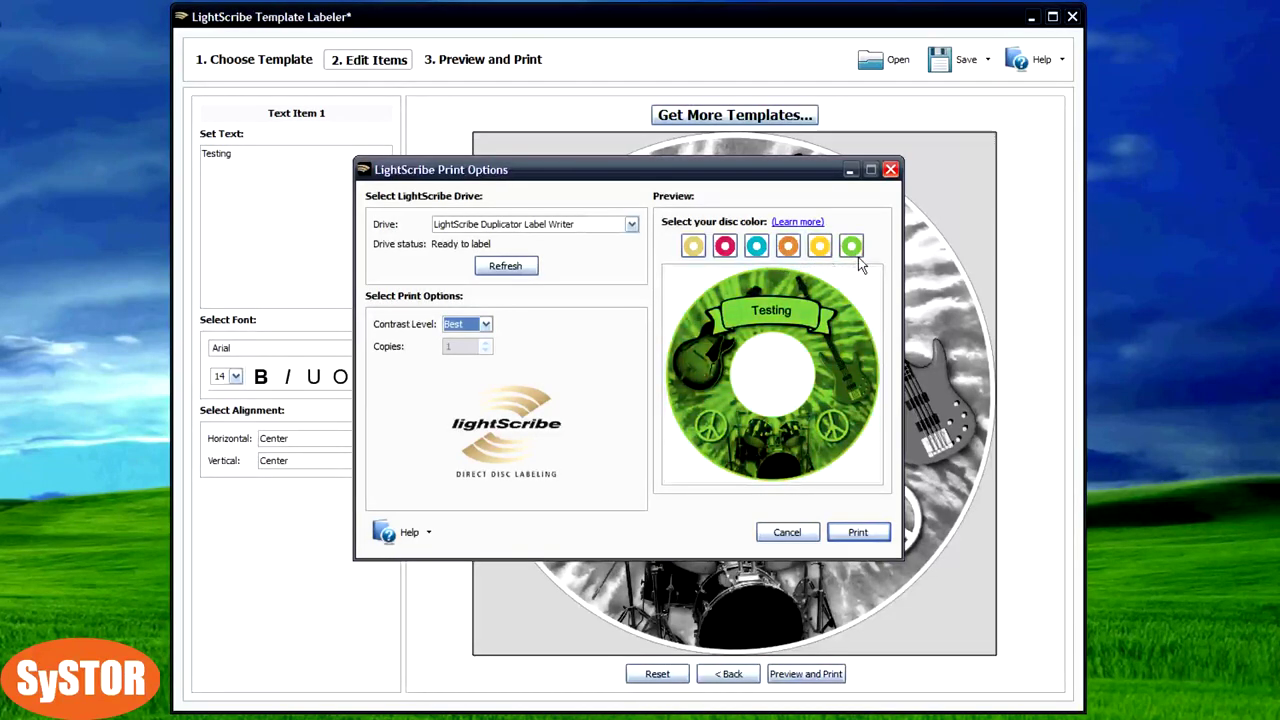
click(759, 255)
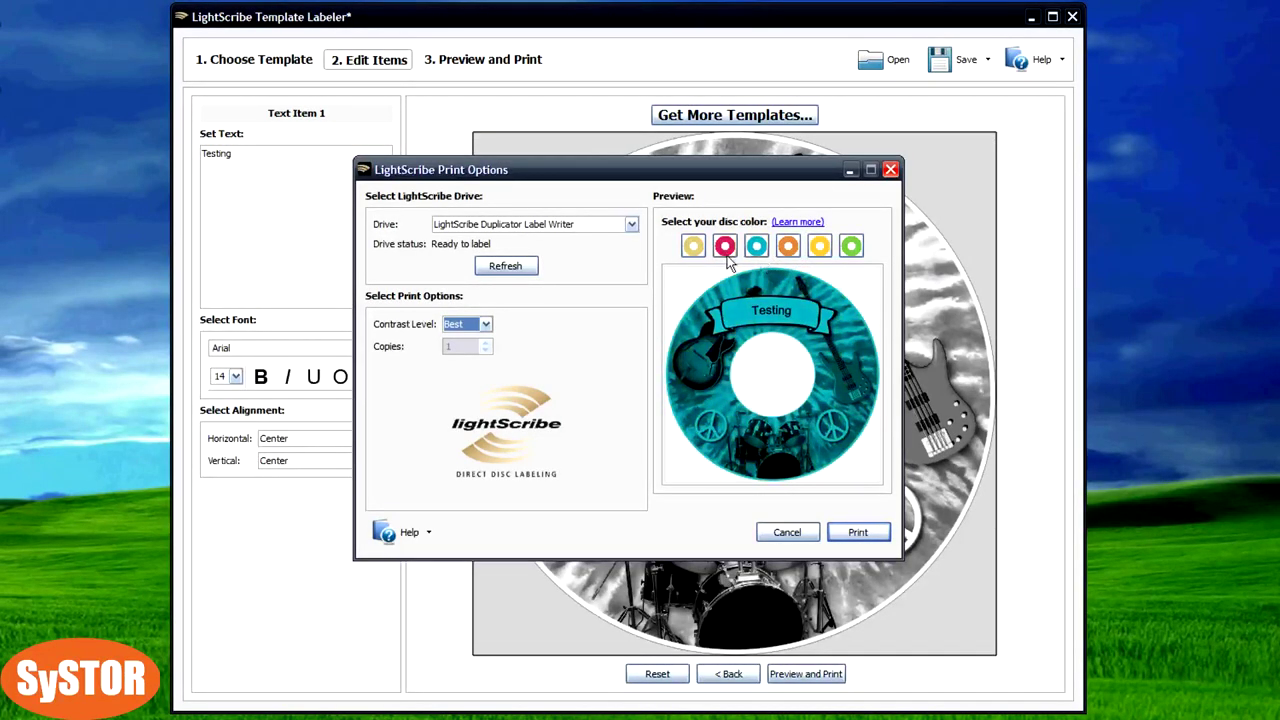
click(726, 252)
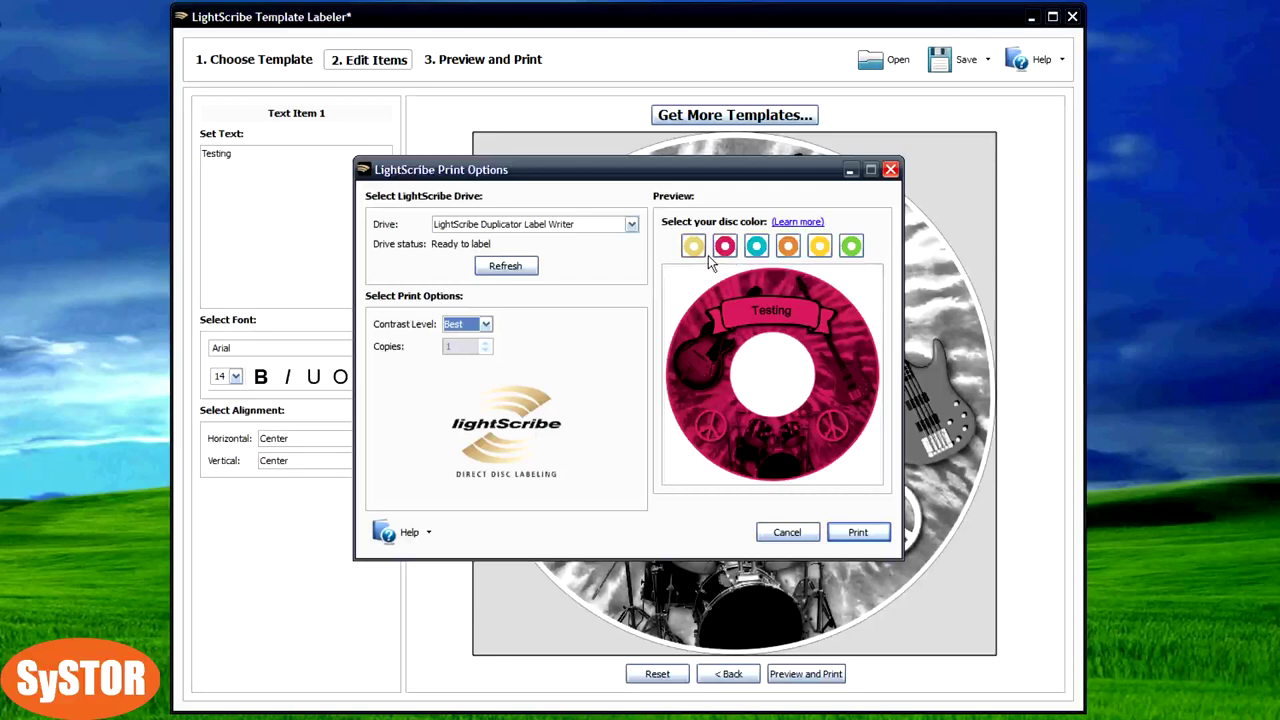
click(701, 250)
click(853, 534)
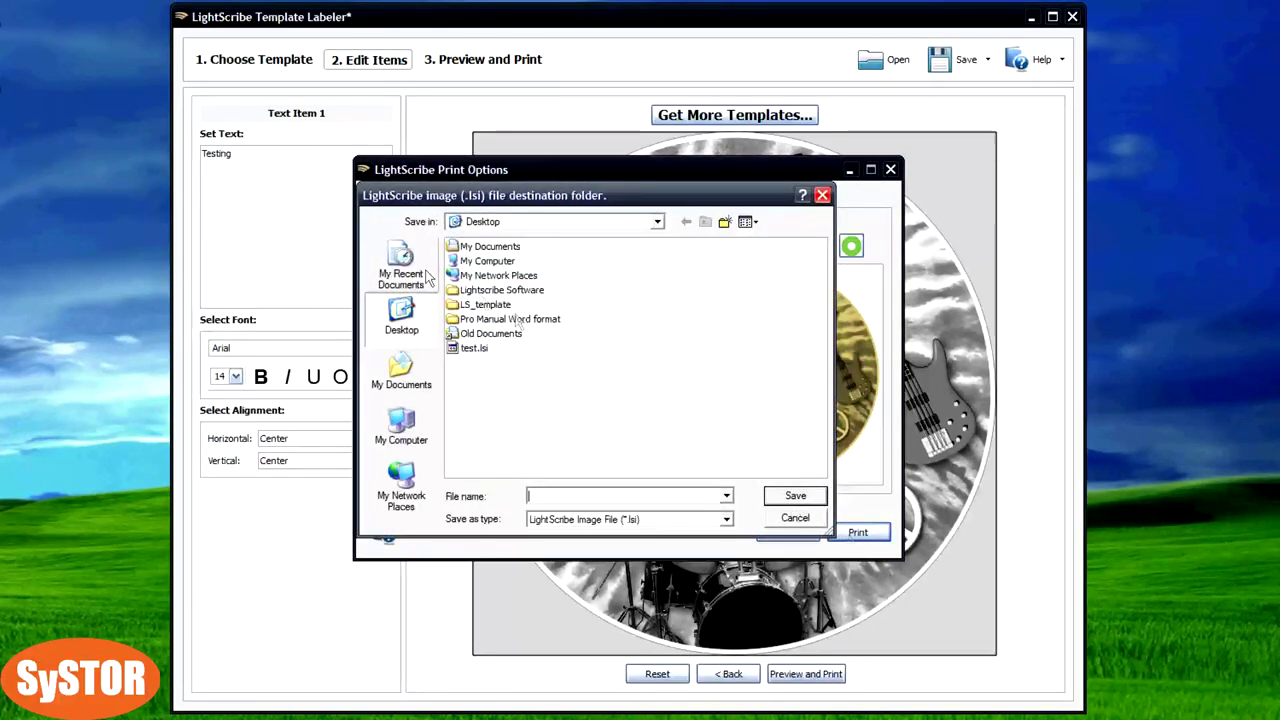
- Save the label image as test2.lsi on the Desktop and confirm the saved message
text(test)
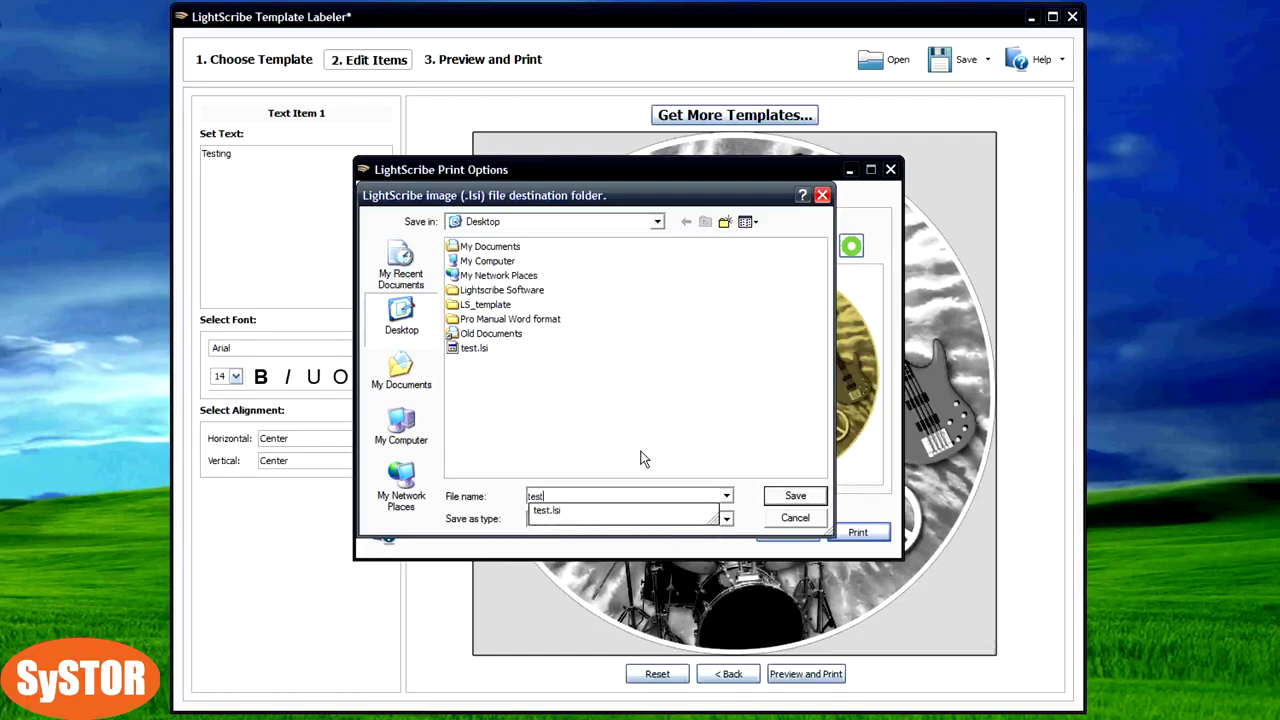
text(2.lsi)
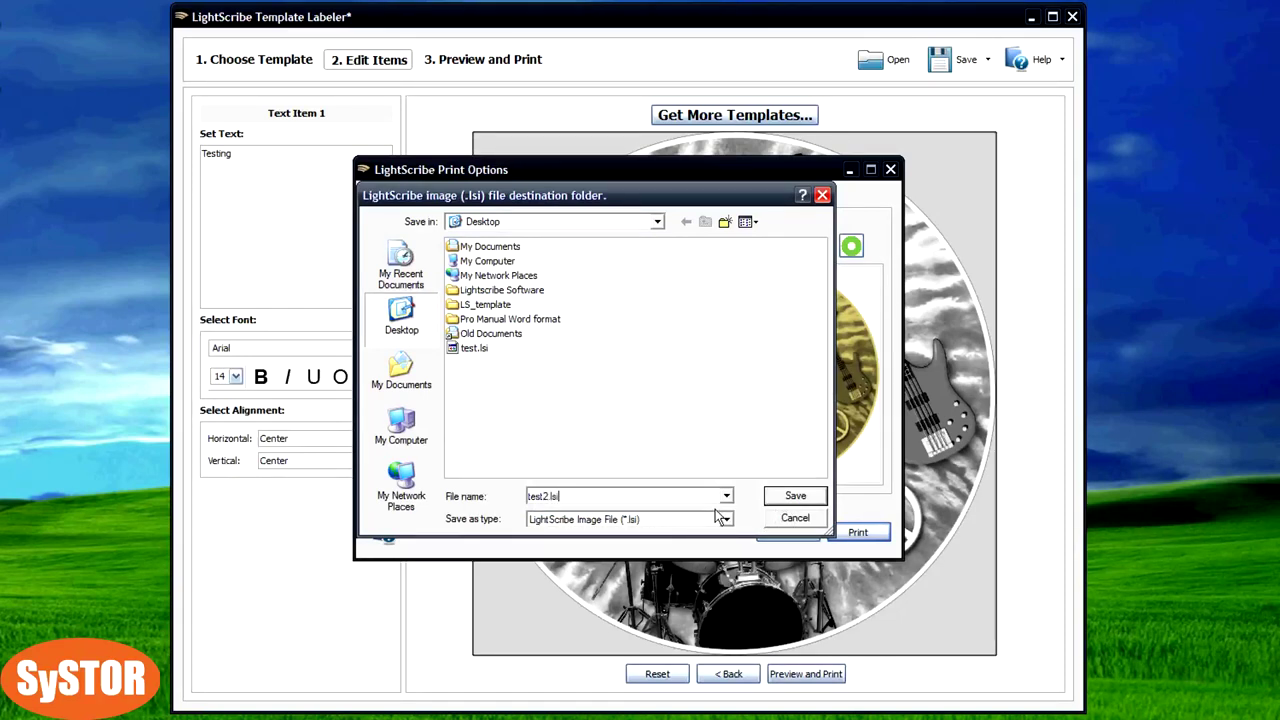
click(821, 505)
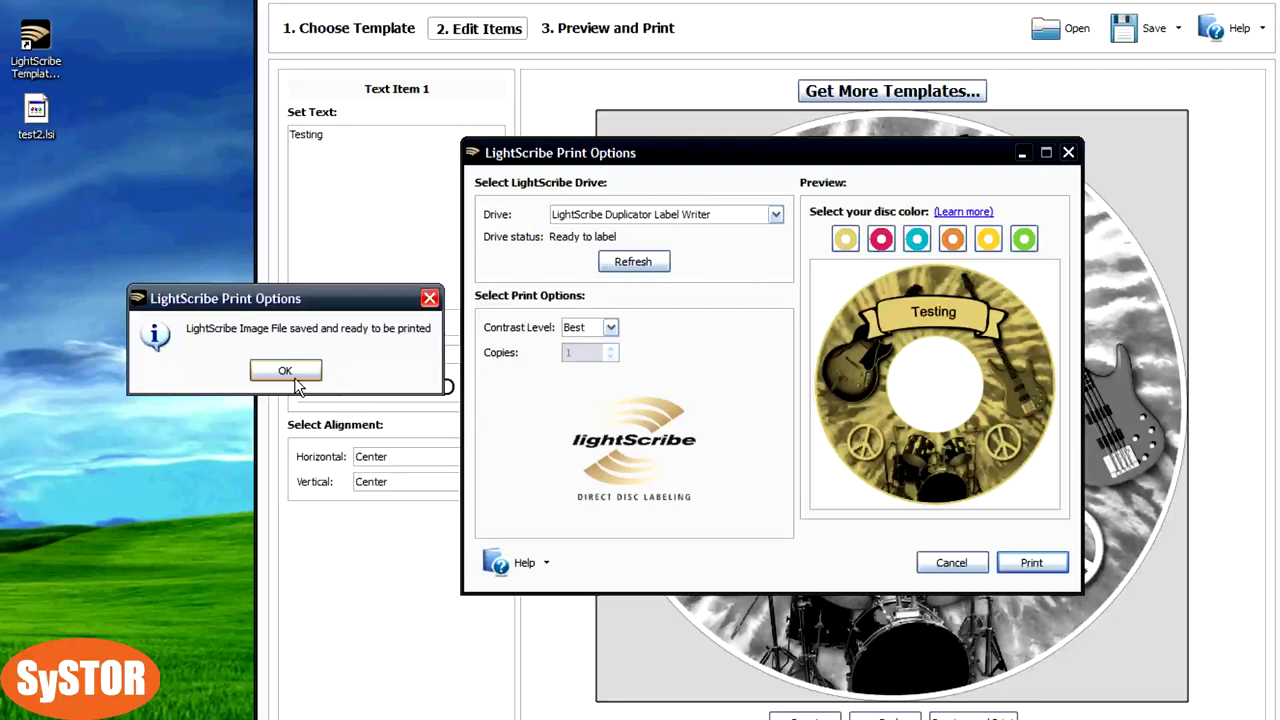
click(294, 384)
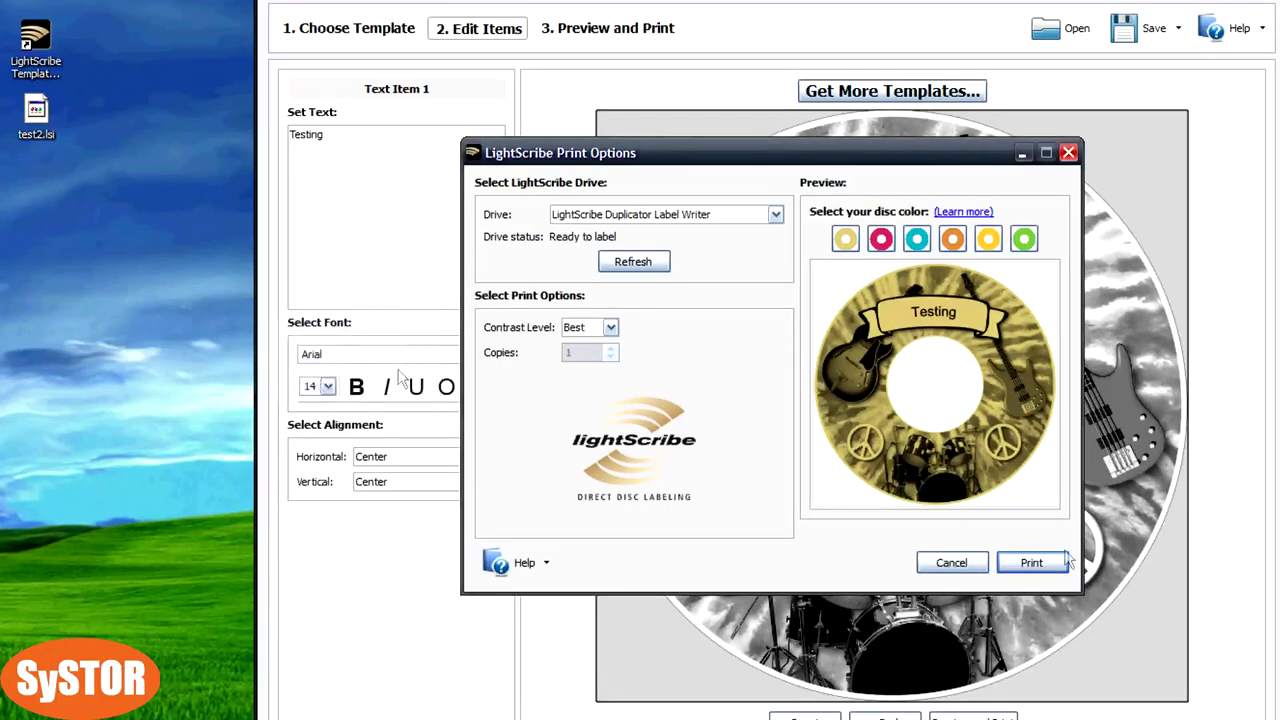
- Close Print Options and the labeler, saving the guitar design as an .lsl label file
click(1068, 152)
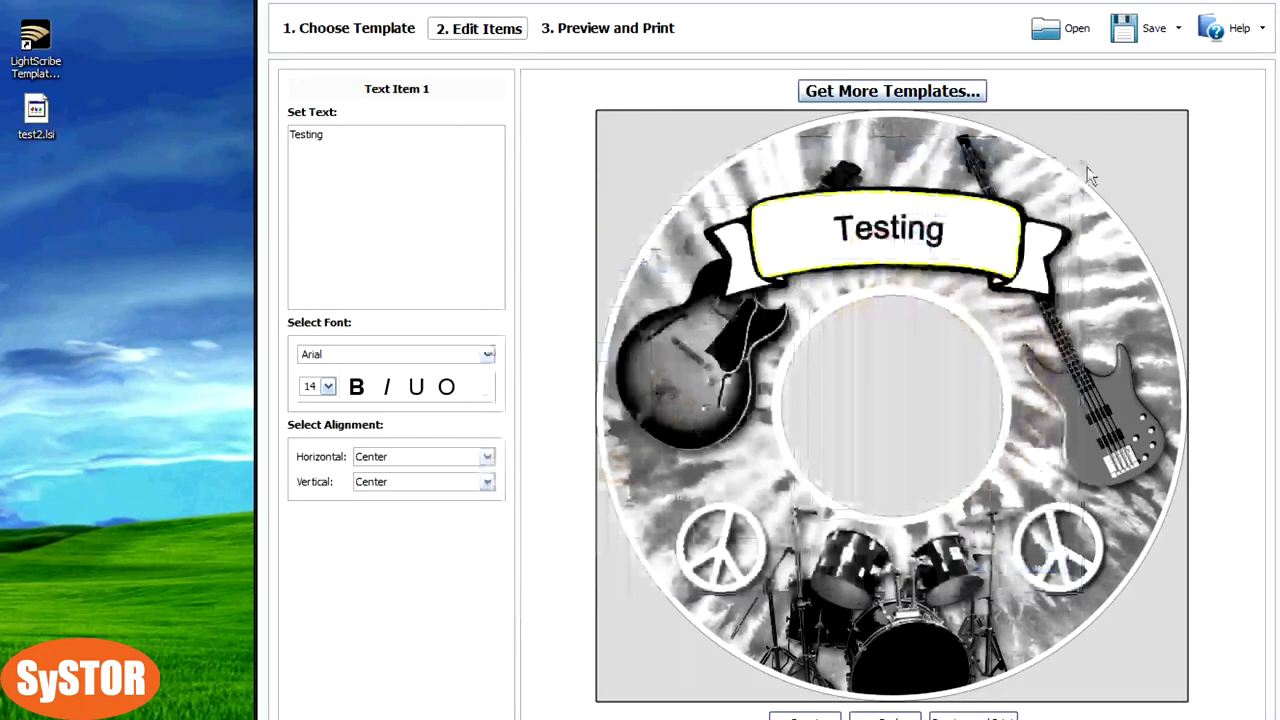
click(1270, 4)
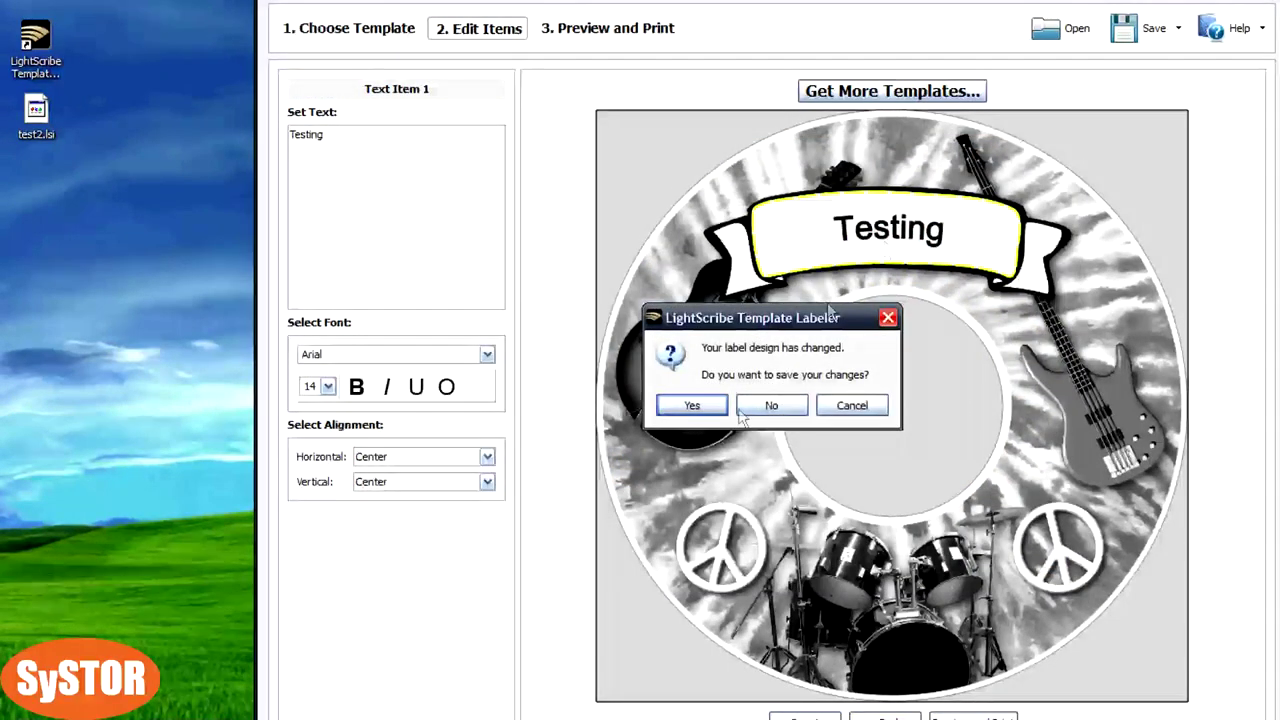
click(694, 408)
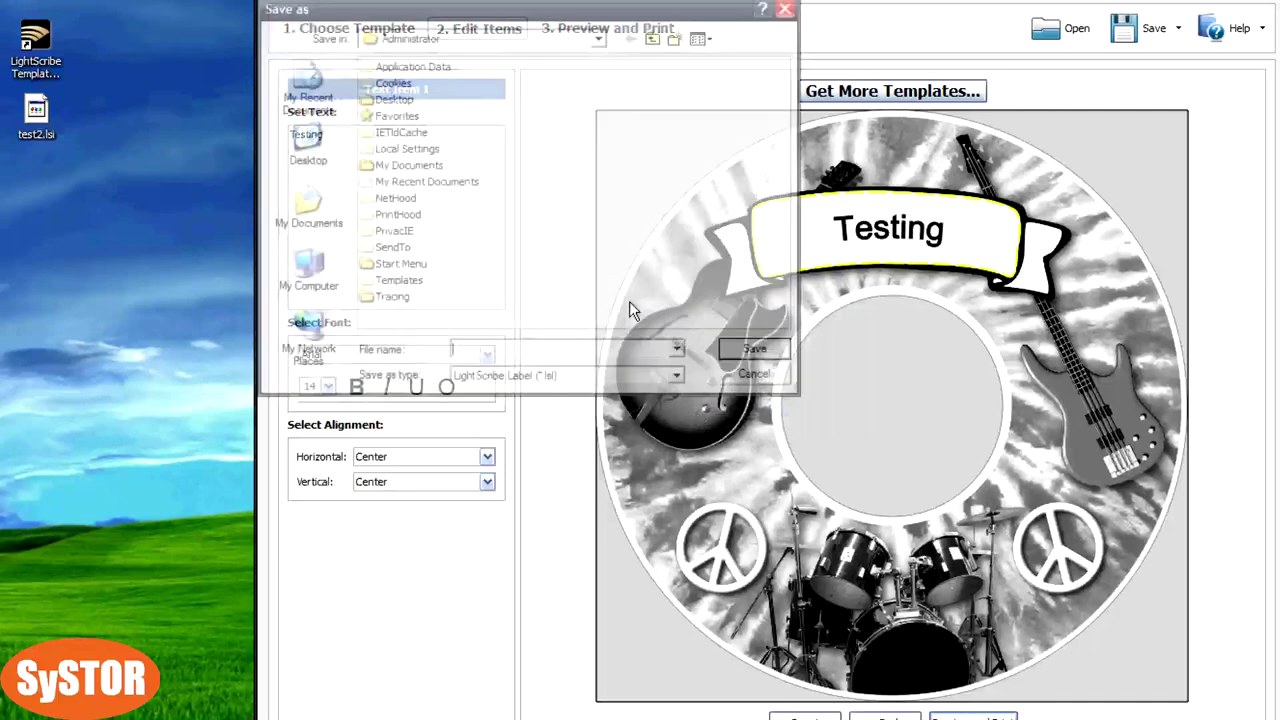
text(my )
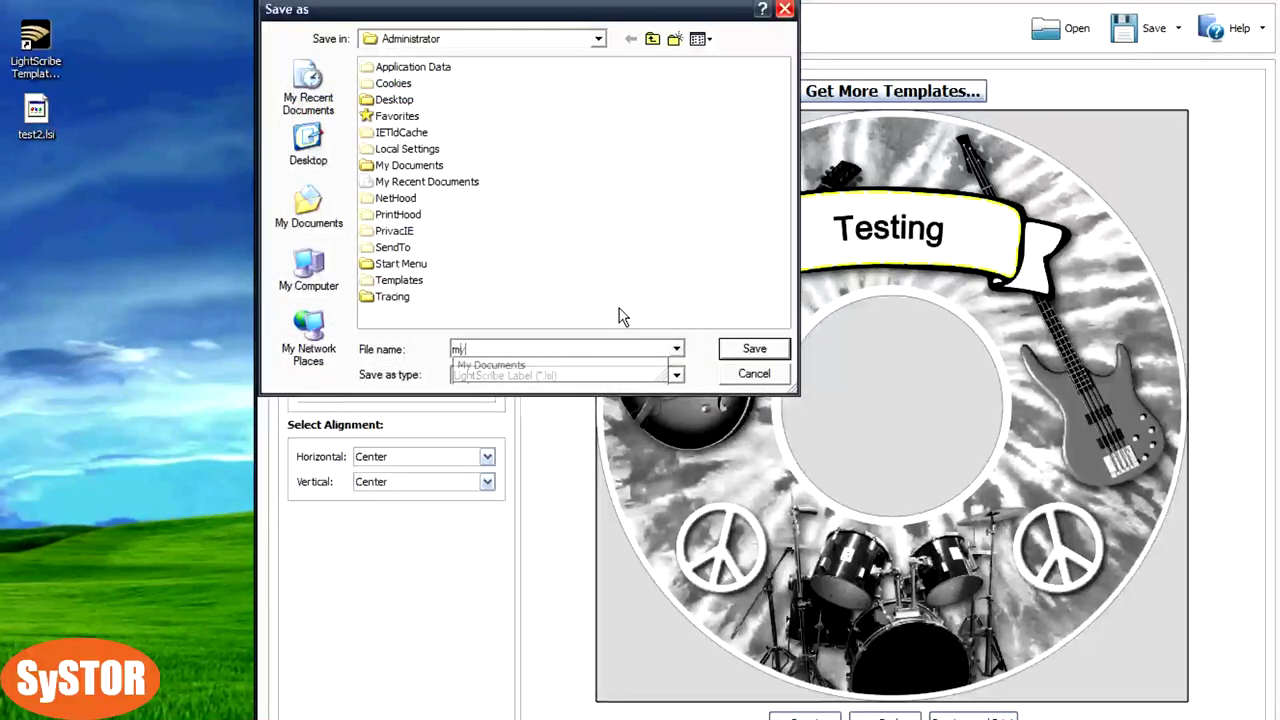
text(LS)
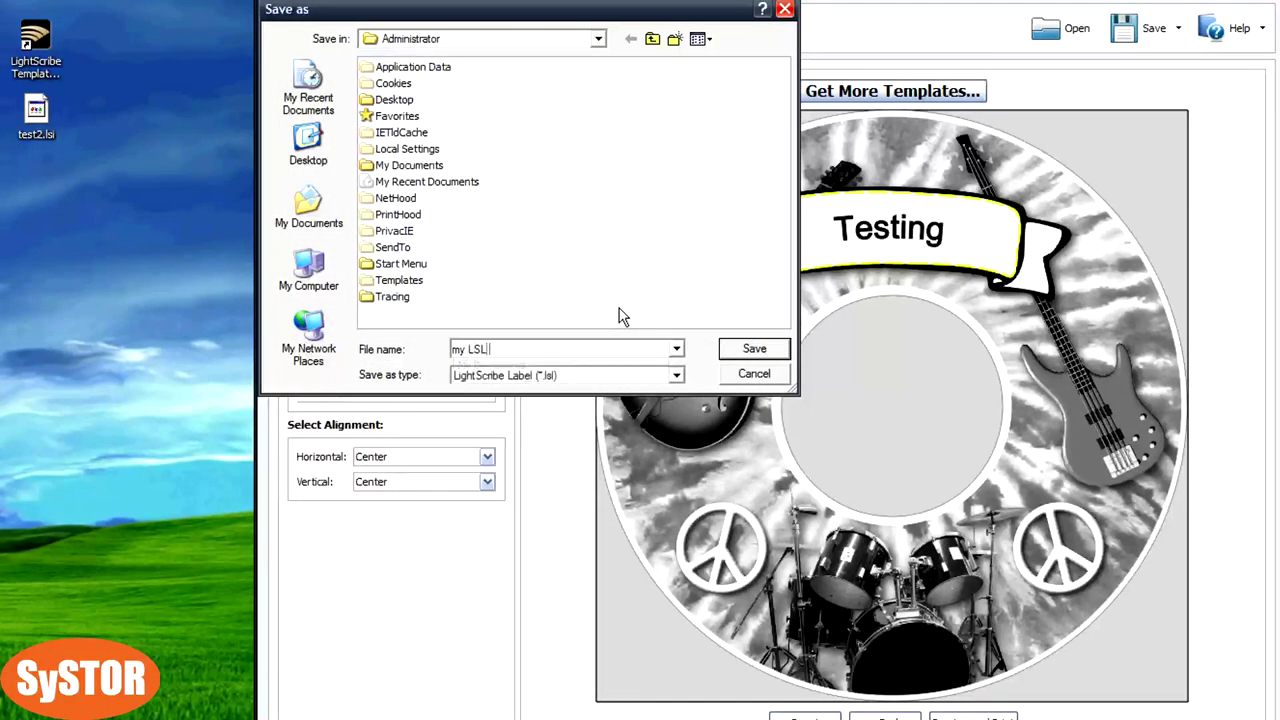
key(BackSpace)
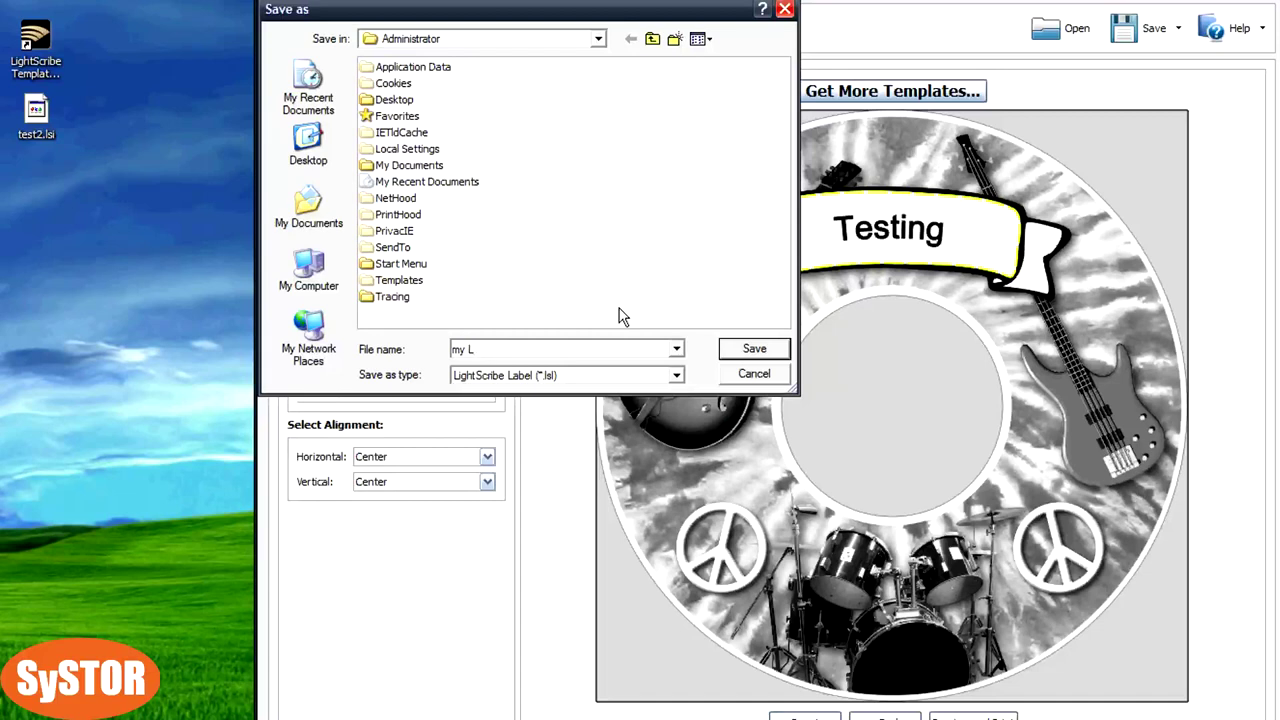
text(ibe image.lsl)
key(Return)
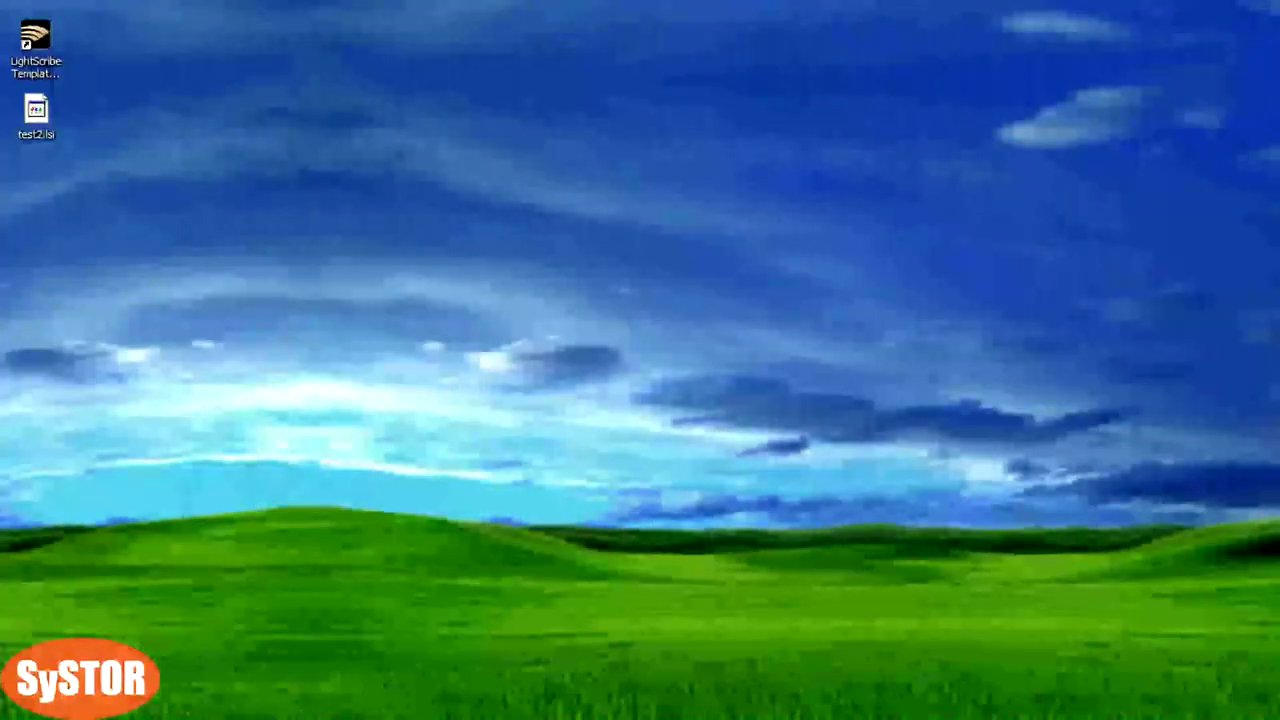